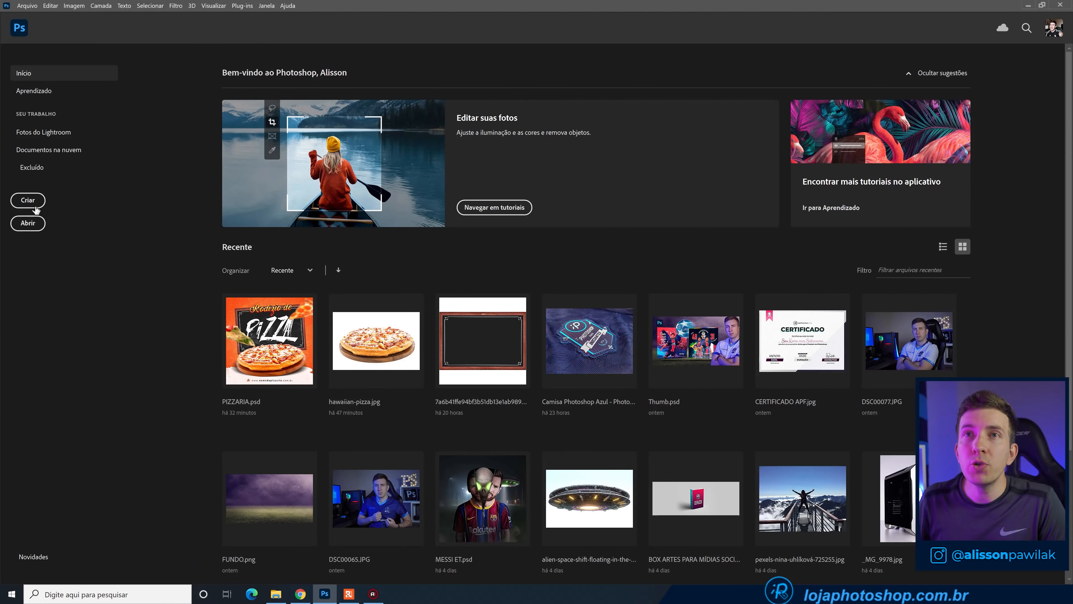
Step: Create a 1080 × 1080 pixel document at 72 pixels/inch with the Adobe RGB (1998) profile and make its background white
{"action": "left_click", "coordinate": [36, 207]}
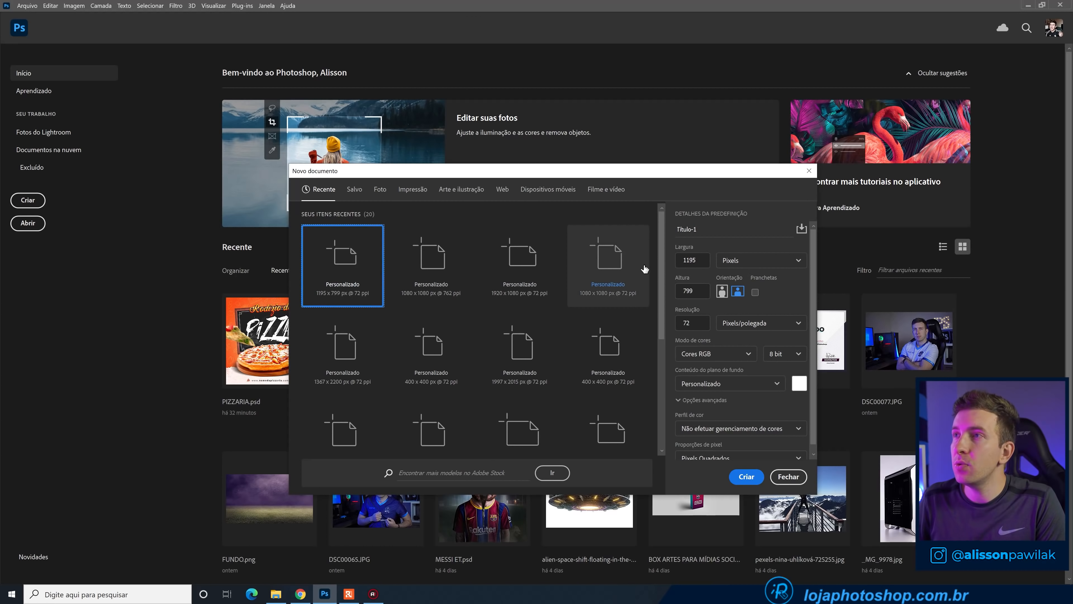
{"action": "double_click", "coordinate": [689, 260]}
{"action": "type", "text": "1080"}
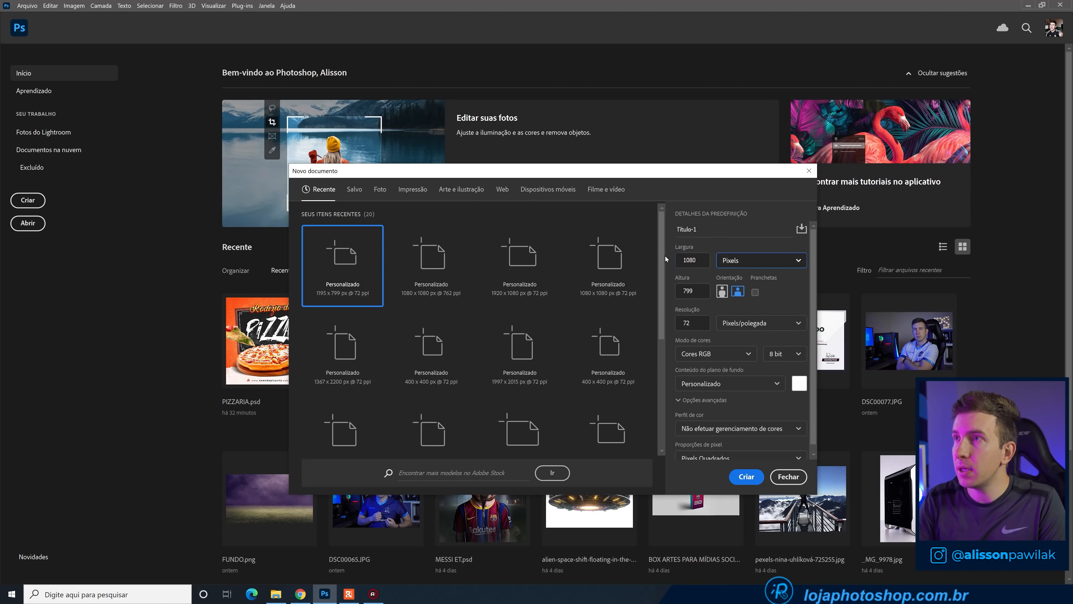
{"action": "key", "text": "Tab"}
{"action": "type", "text": "1080"}
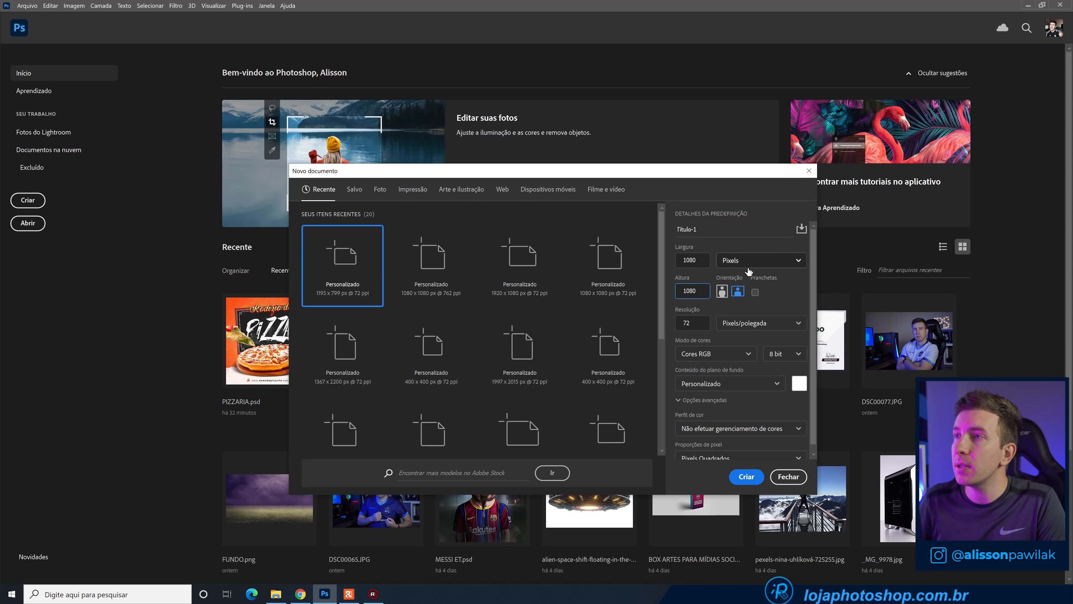
{"action": "left_click", "coordinate": [696, 323]}
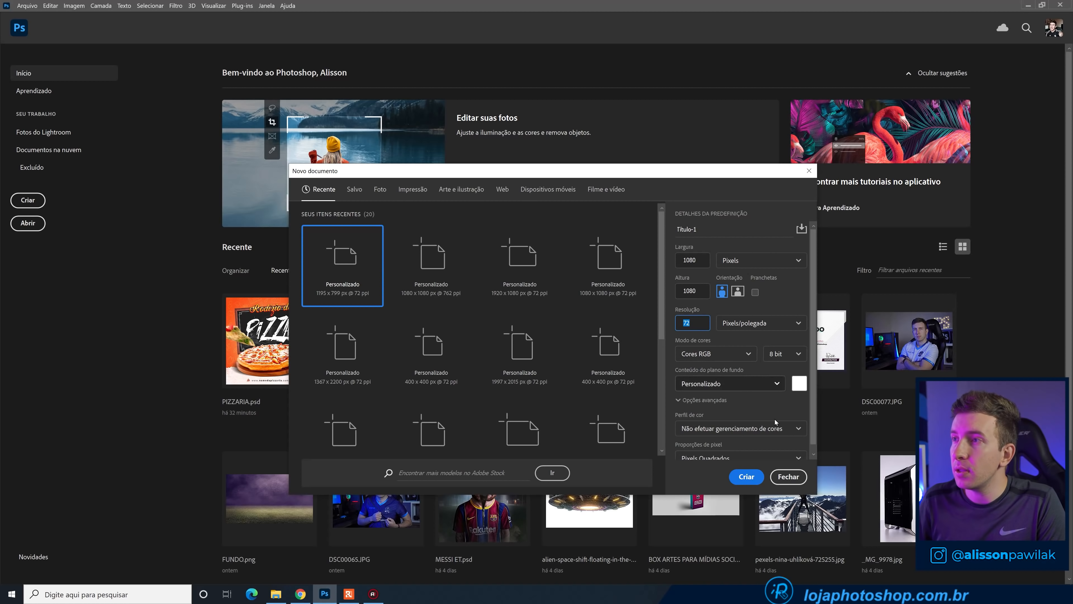
{"action": "left_click", "coordinate": [763, 429]}
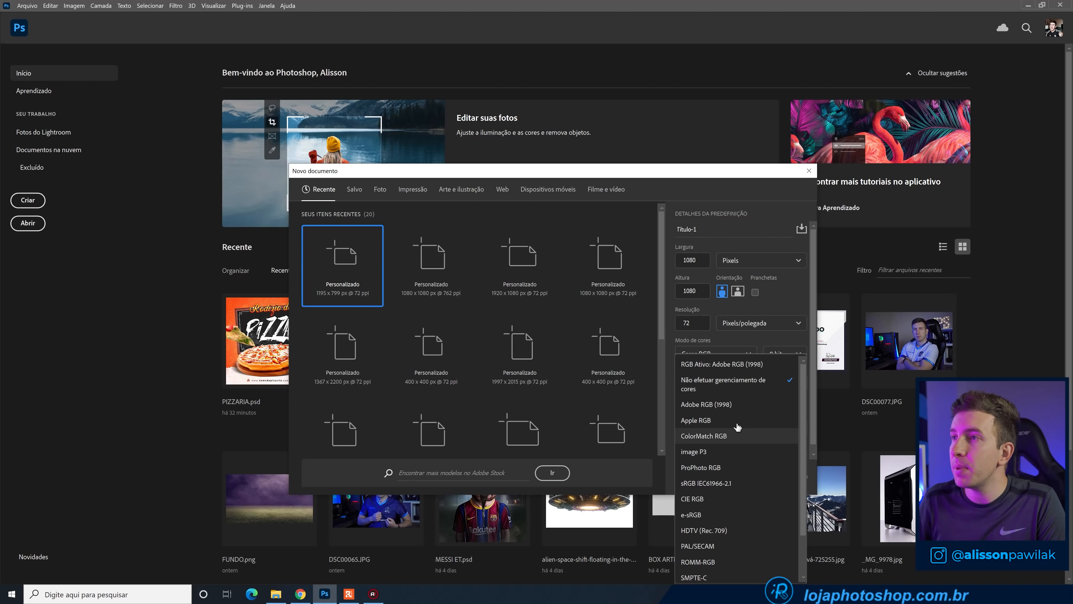
{"action": "left_click", "coordinate": [733, 407]}
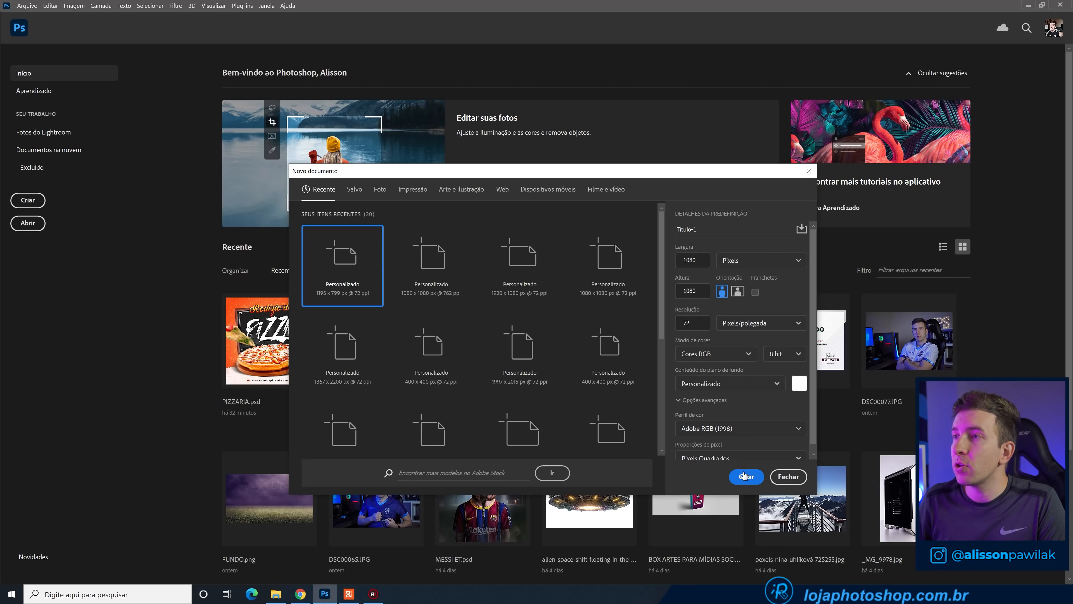
{"action": "left_click", "coordinate": [746, 477]}
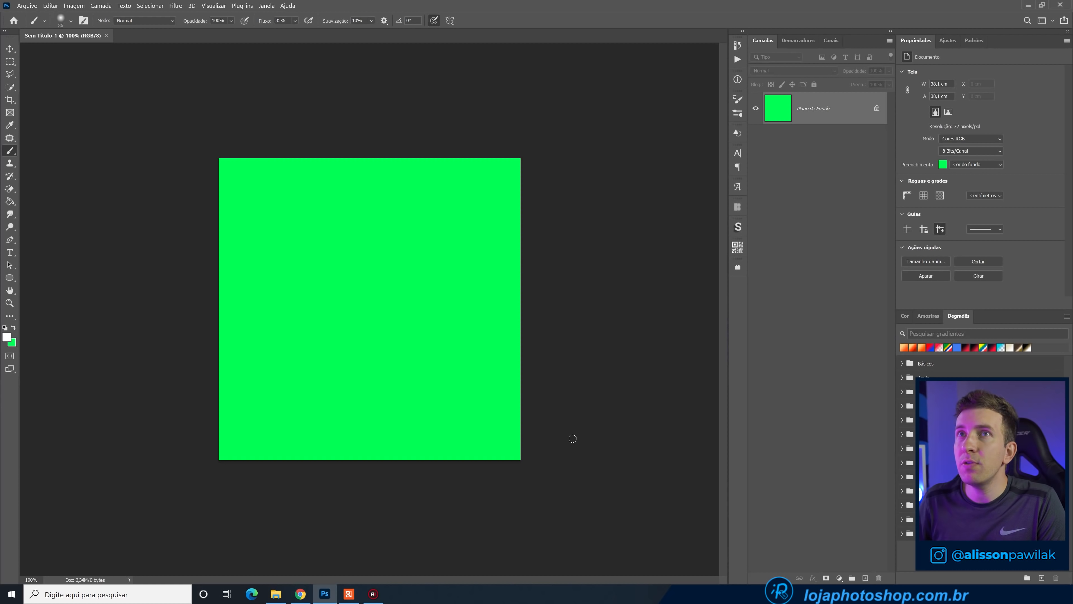
{"action": "left_click", "coordinate": [943, 165]}
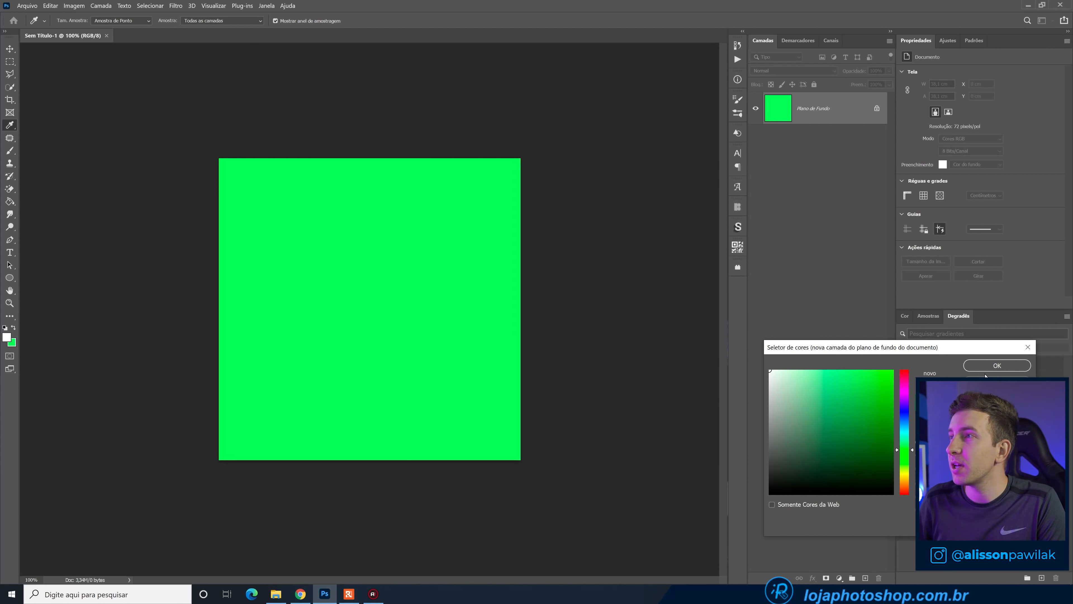
{"action": "left_click", "coordinate": [989, 366]}
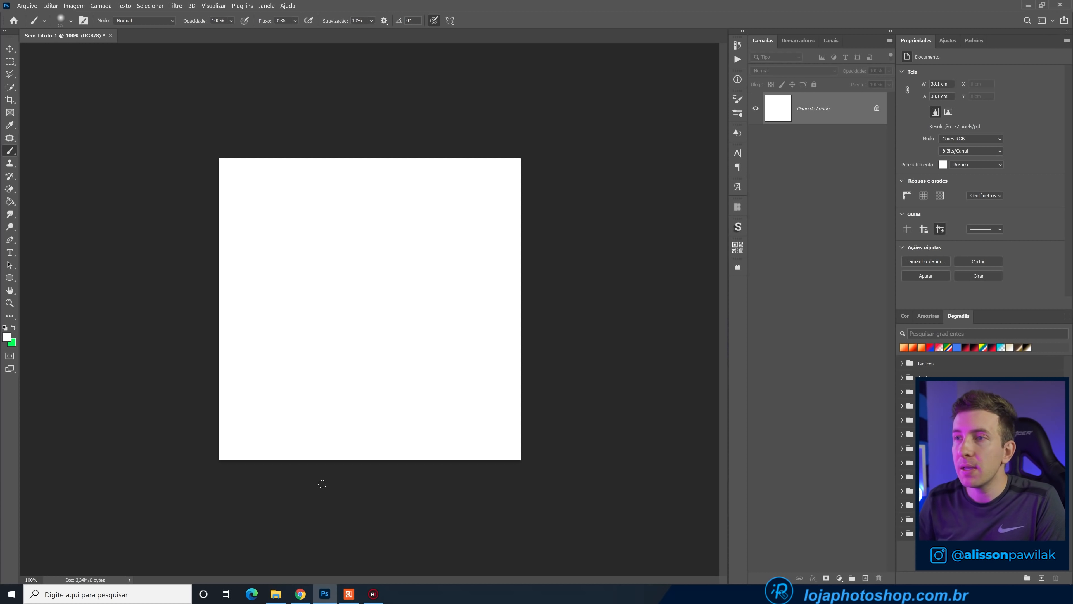
Step: Add a gradient fill layer and set the gradient's starting colour stop to f7cd84
{"action": "left_click", "coordinate": [839, 578]}
{"action": "left_click", "coordinate": [856, 416]}
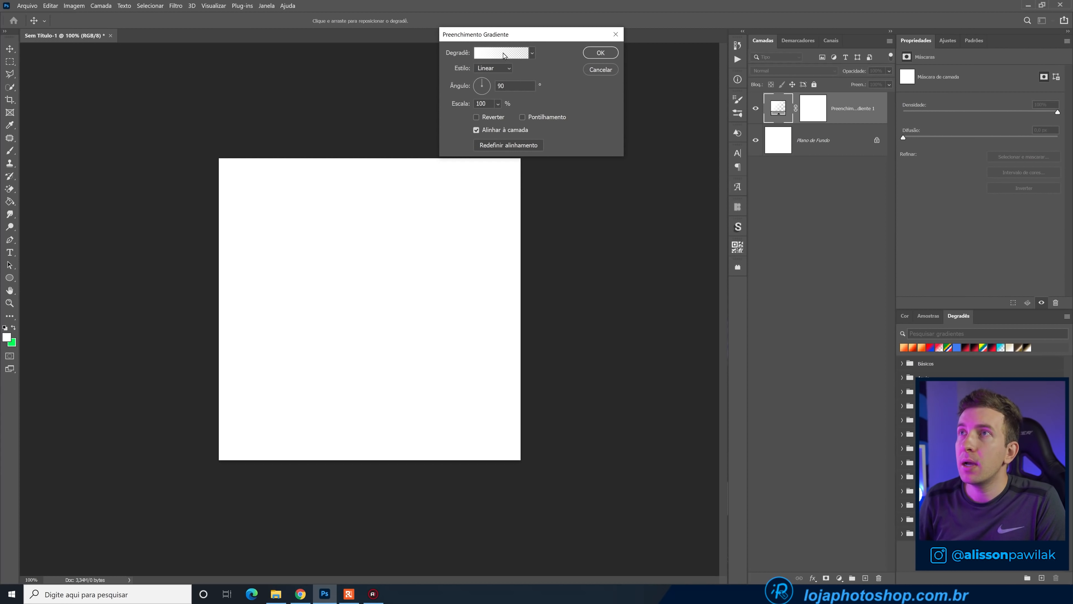
{"action": "left_click_drag", "start_coordinate": [506, 36], "coordinate": [555, 153]}
{"action": "left_click", "coordinate": [551, 171]}
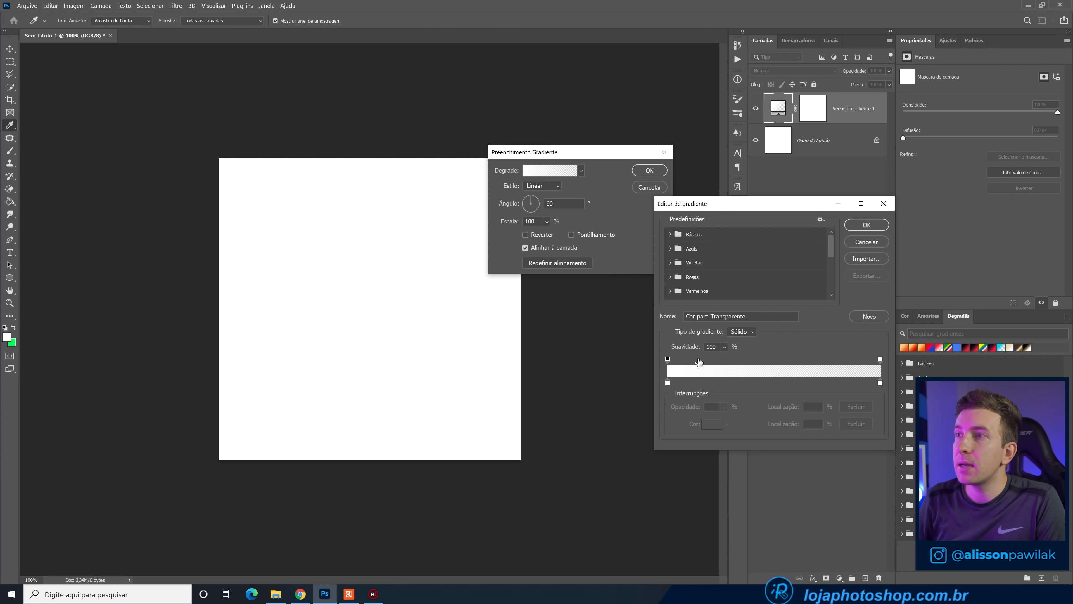
{"action": "left_click", "coordinate": [668, 383]}
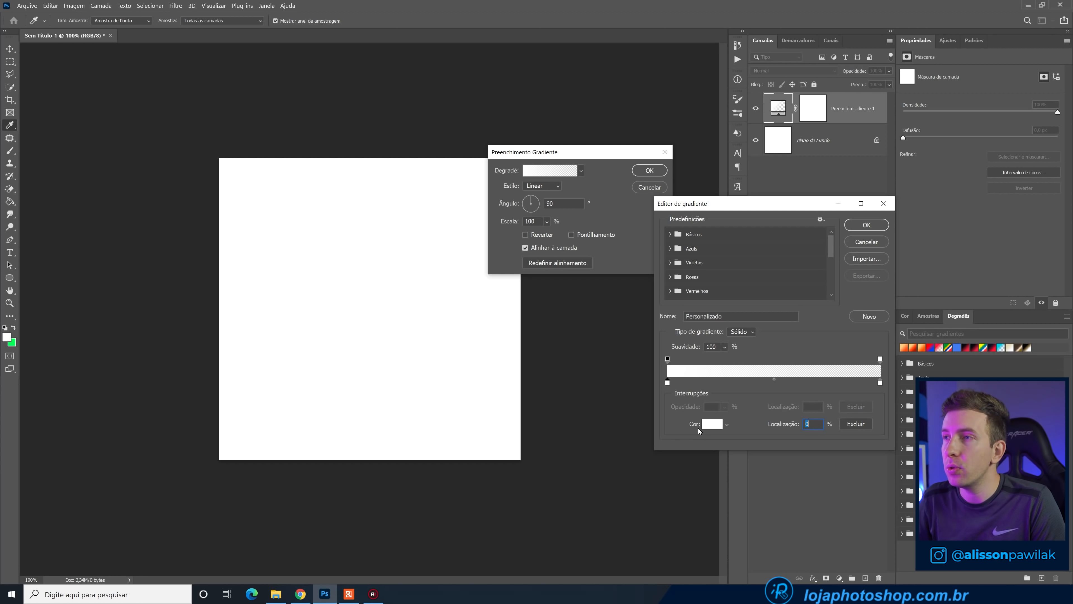
{"action": "left_click", "coordinate": [711, 424]}
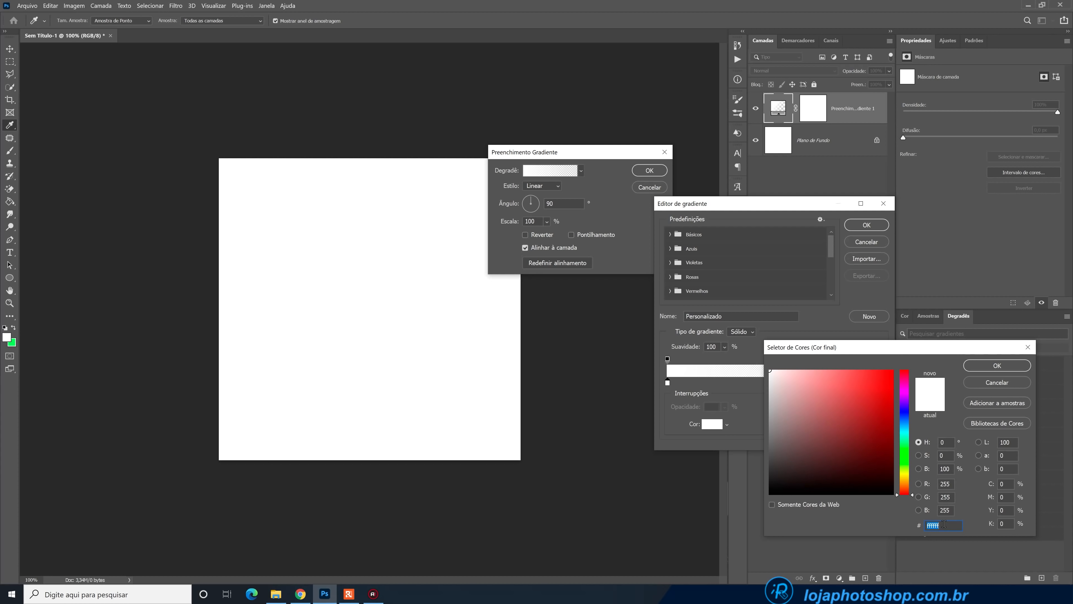
{"action": "type", "text": "f7"}
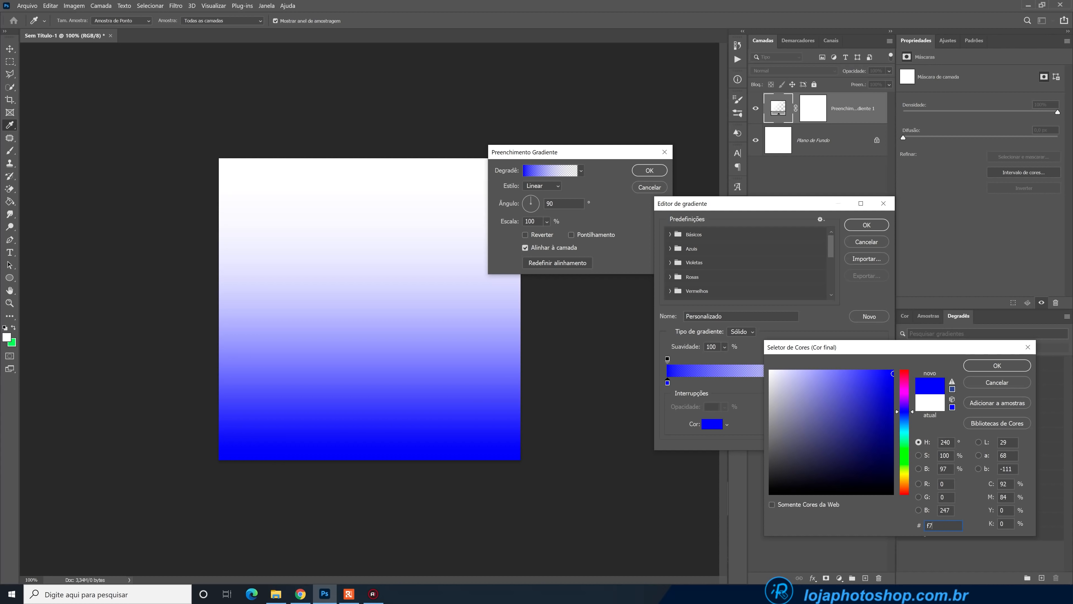
{"action": "type", "text": "cdd84"}
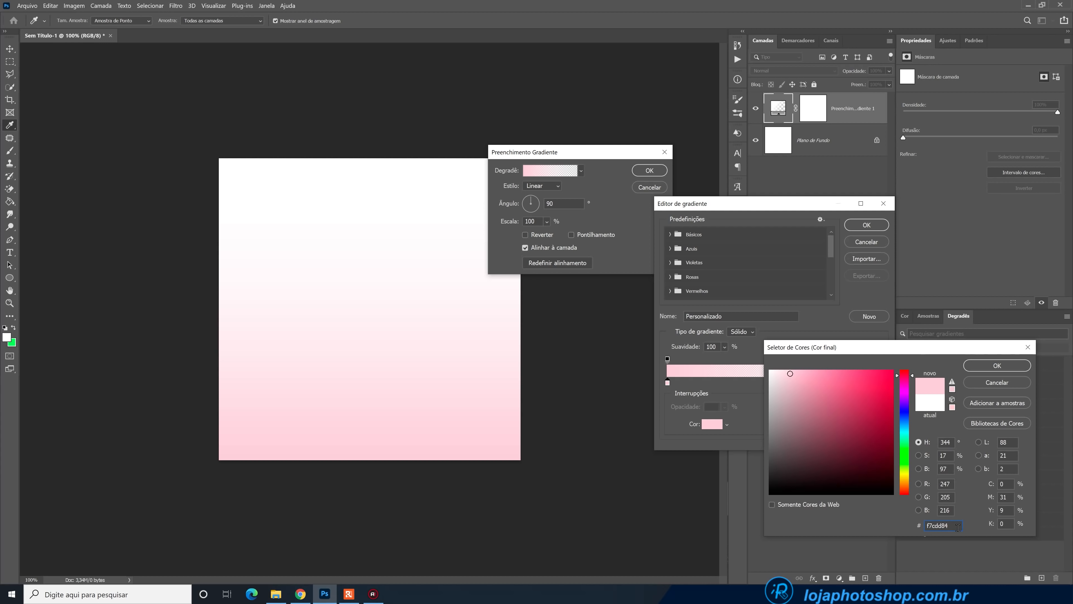
{"action": "key", "text": "BackSpace"}
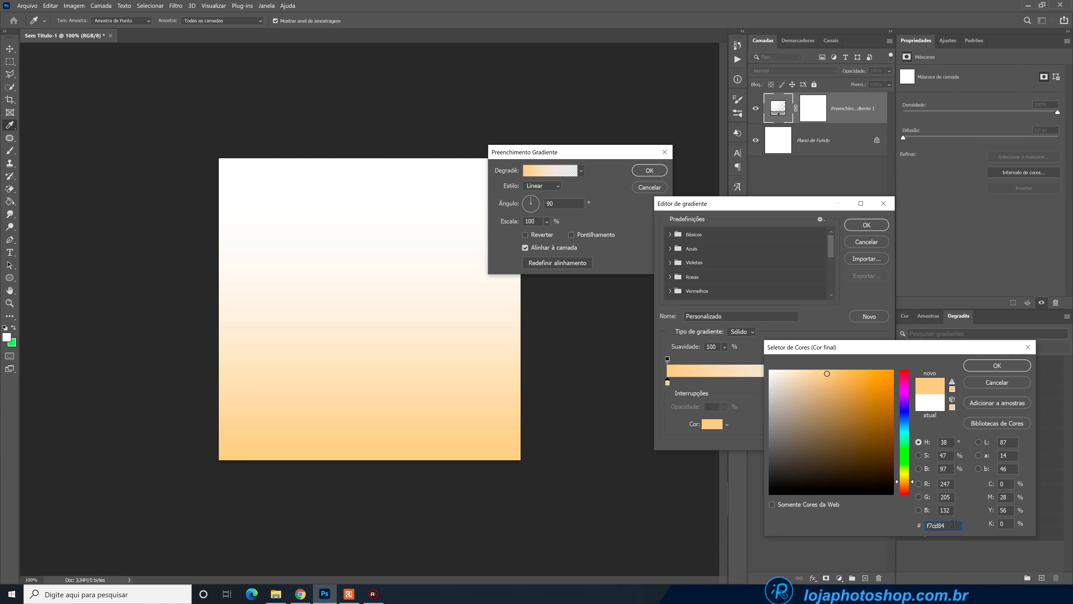
{"action": "left_click", "coordinate": [996, 366]}
Step: Set the gradient's end stop to 100% opacity and colour f94d18, and accept the edited gradient
{"action": "left_click", "coordinate": [881, 360]}
{"action": "type", "text": "100"}
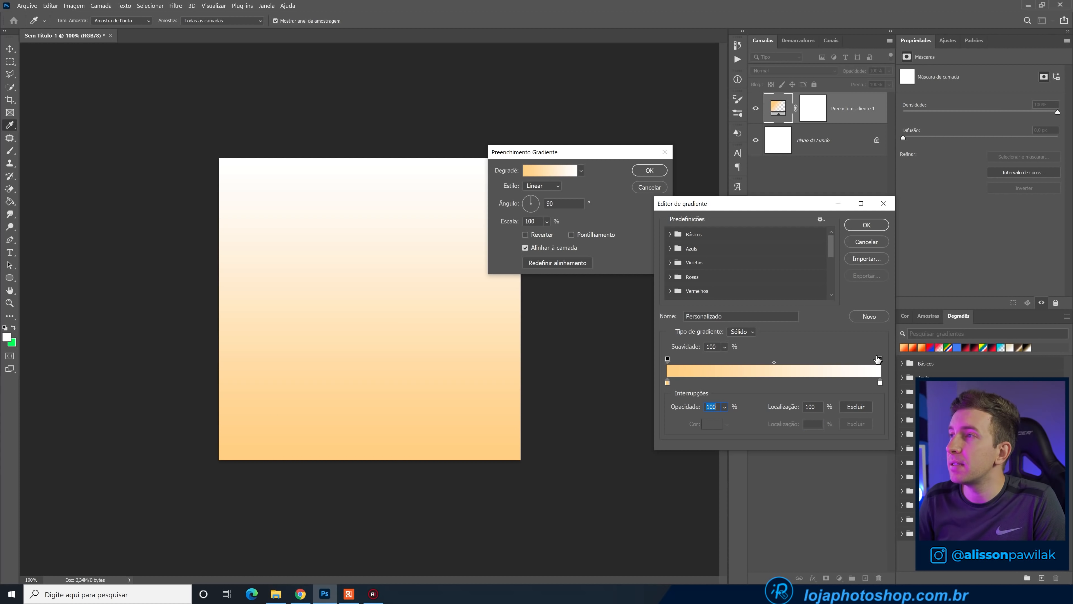
{"action": "left_click", "coordinate": [880, 383]}
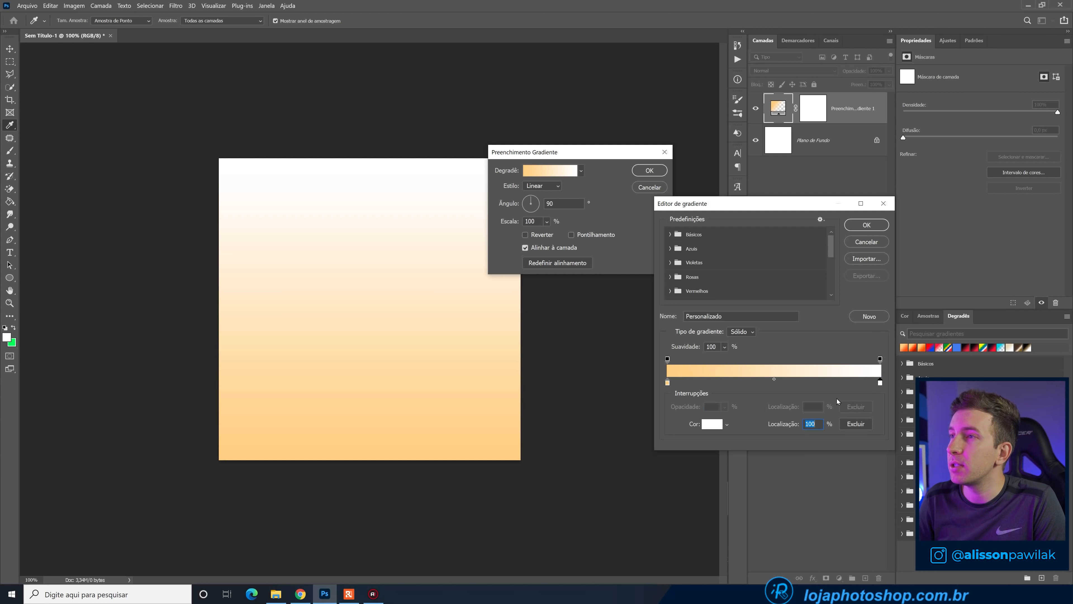
{"action": "left_click", "coordinate": [711, 424]}
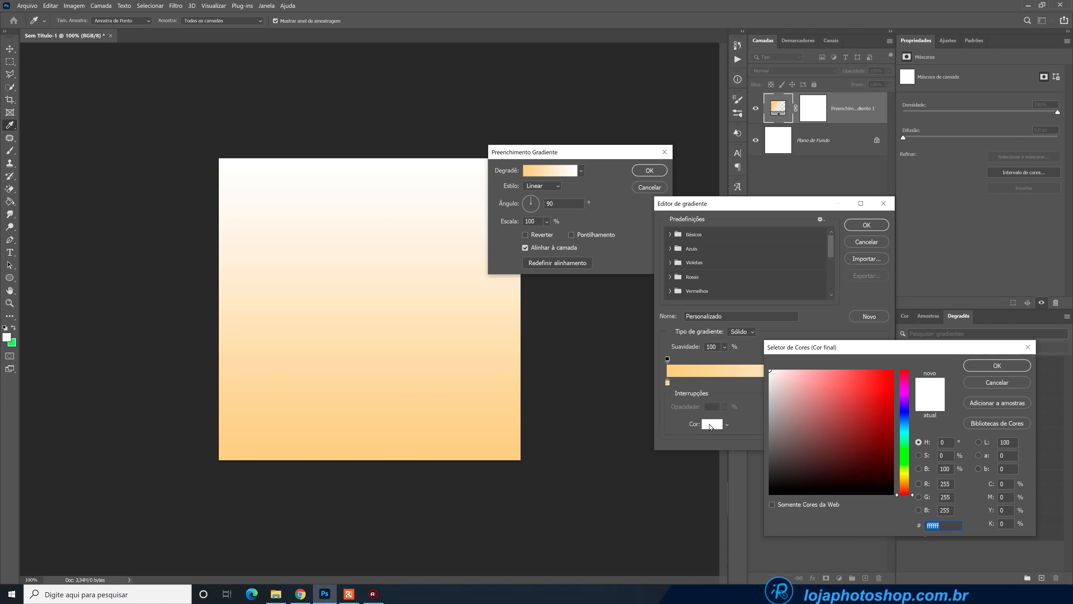
{"action": "type", "text": "f9"}
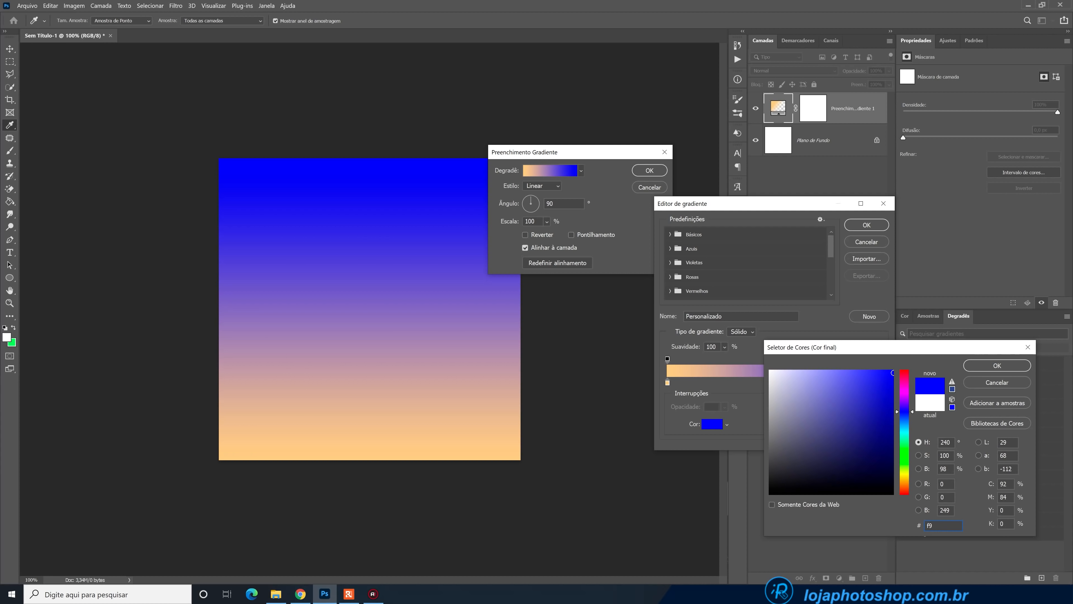
{"action": "type", "text": "4d"}
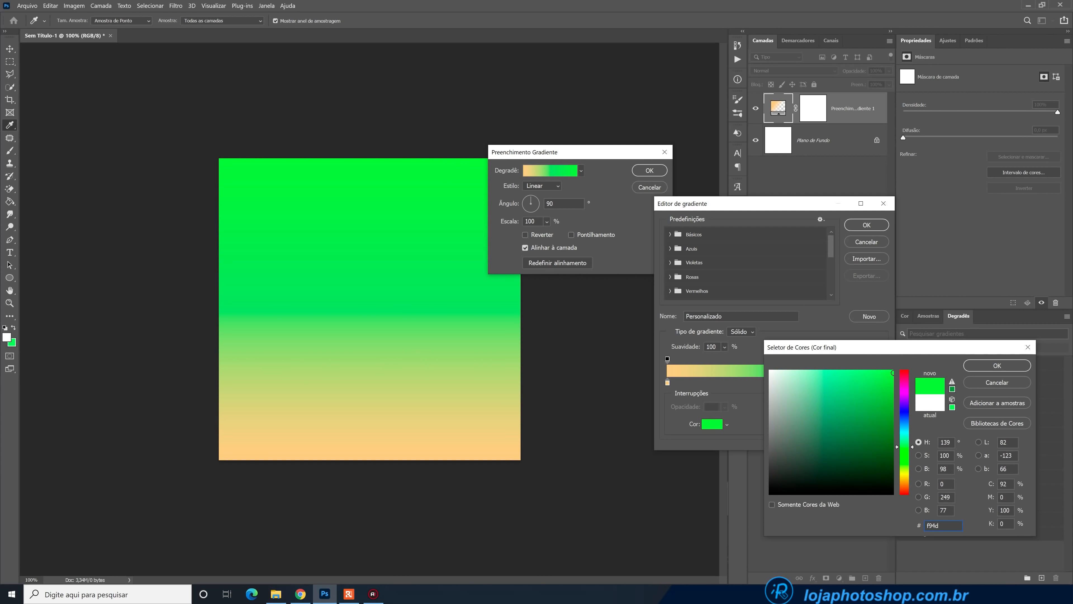
{"action": "type", "text": "18"}
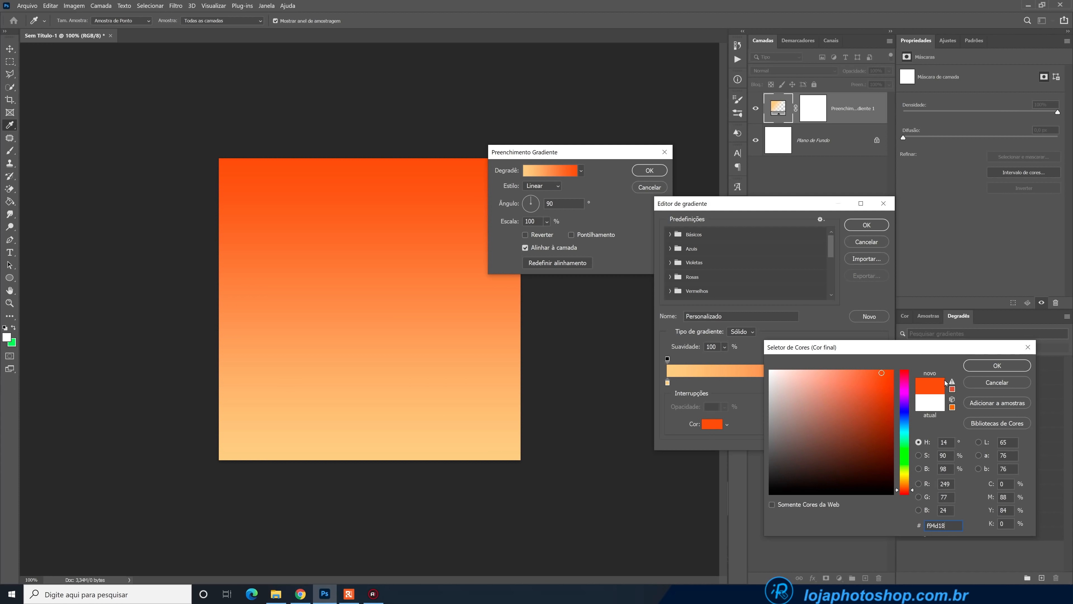
{"action": "left_click", "coordinate": [979, 364]}
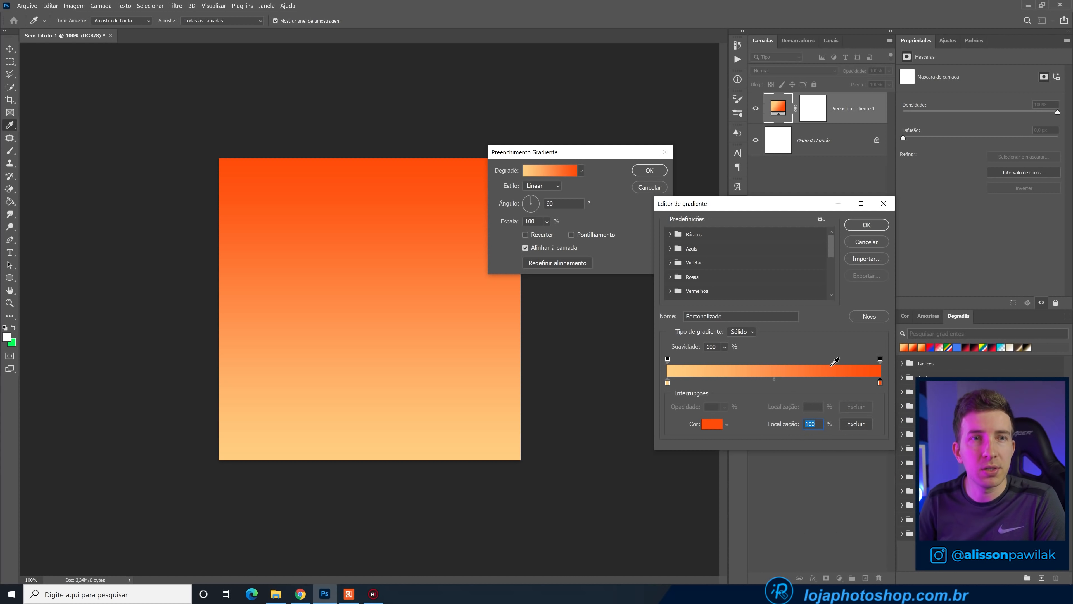
{"action": "key", "text": "Return"}
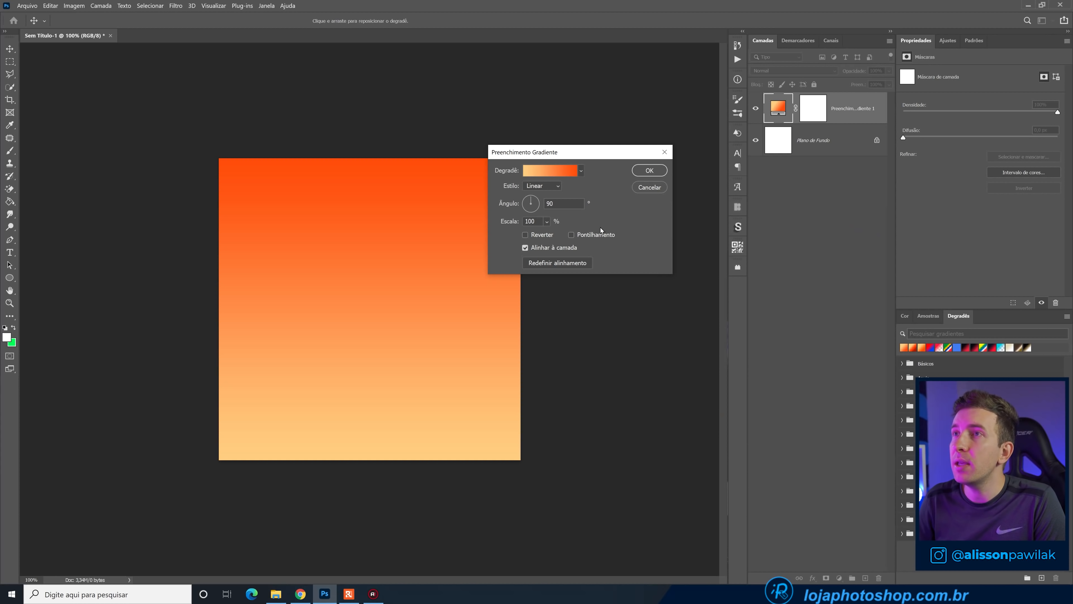
Step: Make the gradient fill radial, with its light centre near the middle of the canvas, and adjust its scale
{"action": "left_click", "coordinate": [553, 190]}
{"action": "left_click", "coordinate": [537, 202]}
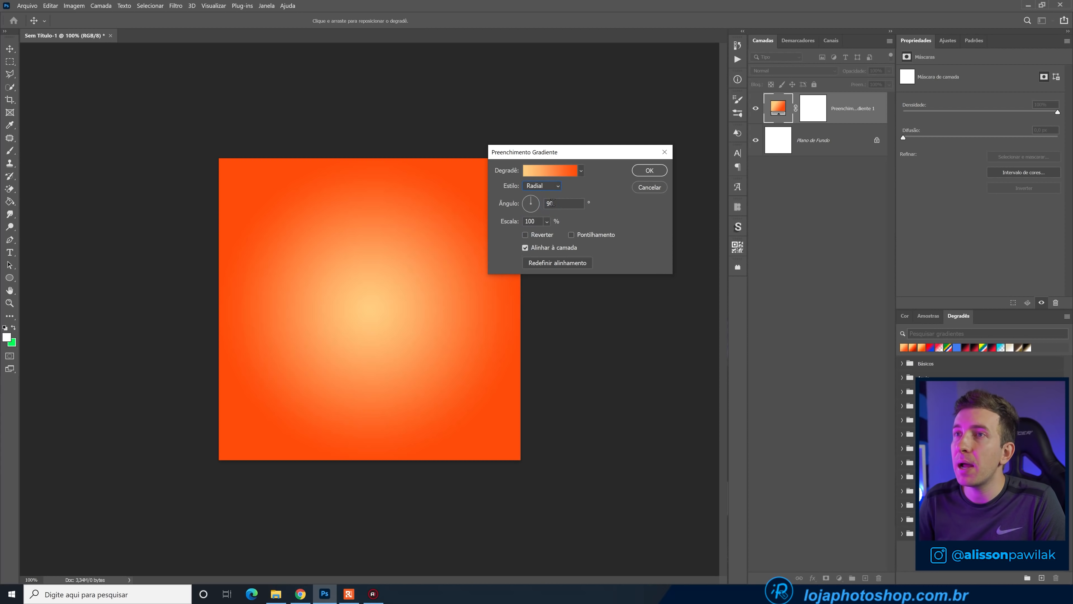
{"action": "left_click_drag", "start_coordinate": [419, 288], "coordinate": [387, 312]}
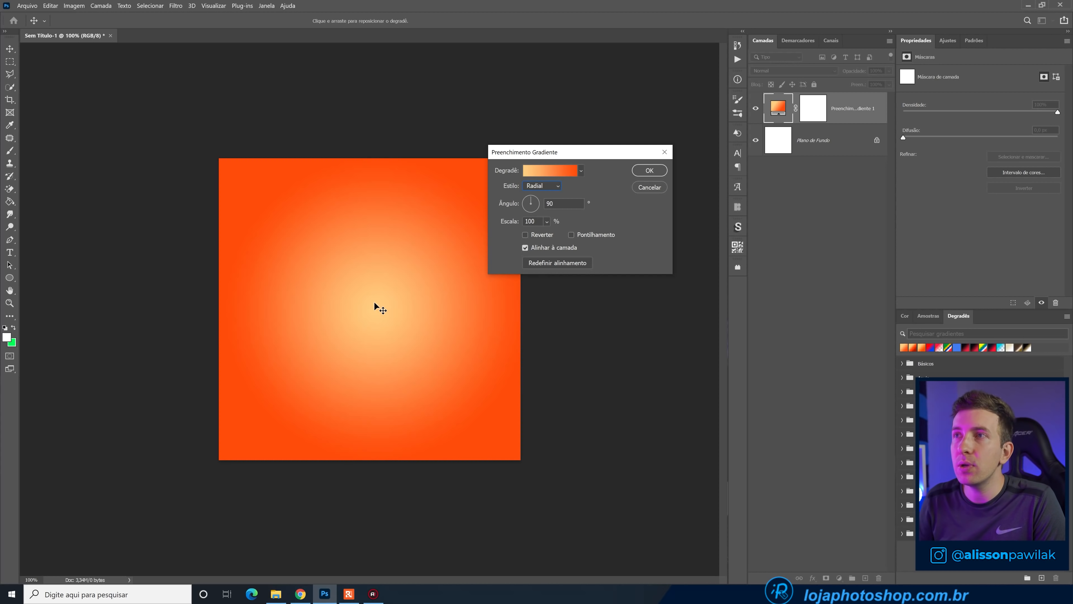
{"action": "left_click_drag", "start_coordinate": [369, 302], "coordinate": [353, 292]}
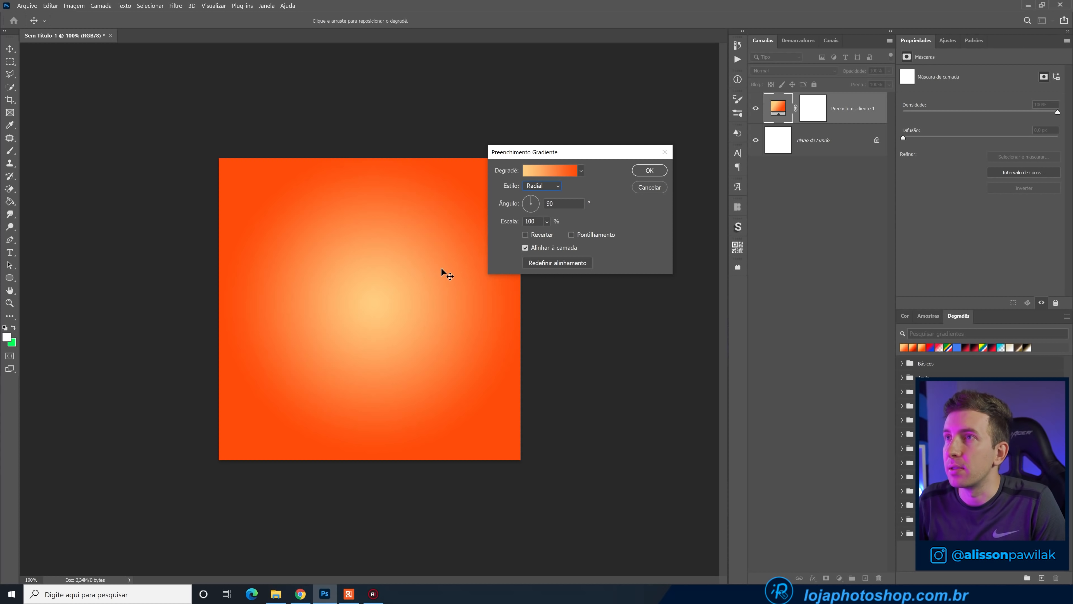
{"action": "mouse_move", "coordinate": [402, 306]}
{"action": "left_mouse_down"}
{"action": "mouse_move", "coordinate": [338, 362]}
{"action": "mouse_move", "coordinate": [391, 331]}
{"action": "mouse_move", "coordinate": [396, 314]}
{"action": "left_mouse_up"}
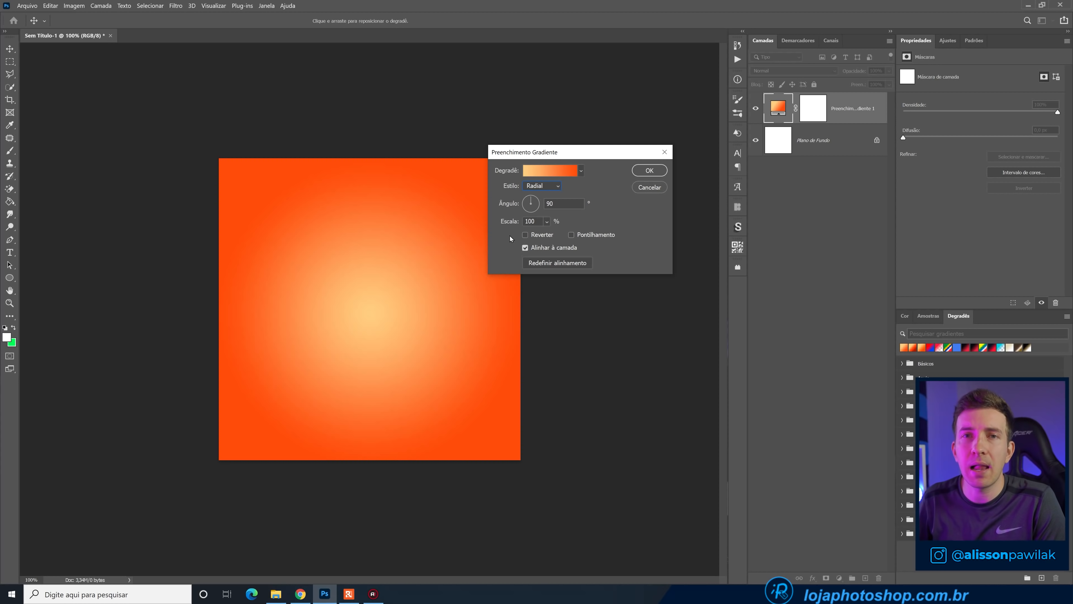
{"action": "left_click", "coordinate": [547, 222]}
{"action": "left_click_drag", "start_coordinate": [549, 233], "coordinate": [551, 233]}
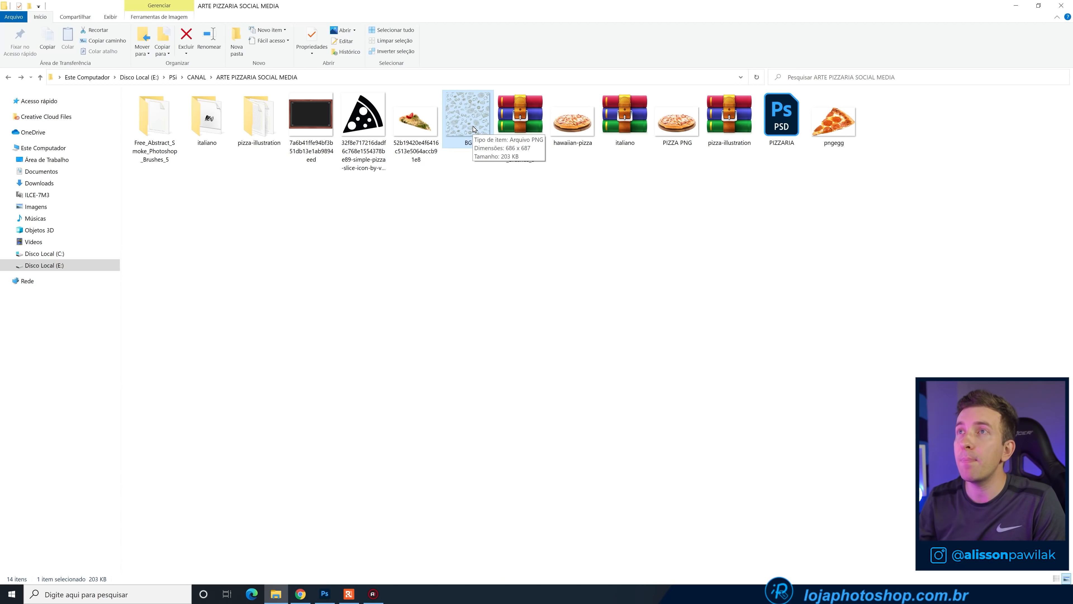
Step: Place the BG pattern image from the ARTE PIZZARIA SOCIAL MEDIA folder over the canvas and blend it with Subexposição de Cores
{"action": "left_click_drag", "start_coordinate": [474, 129], "coordinate": [320, 600]}
{"action": "left_click_drag", "start_coordinate": [320, 602], "coordinate": [370, 309]}
{"action": "key", "text": "Return"}
{"action": "left_click", "coordinate": [802, 71]}
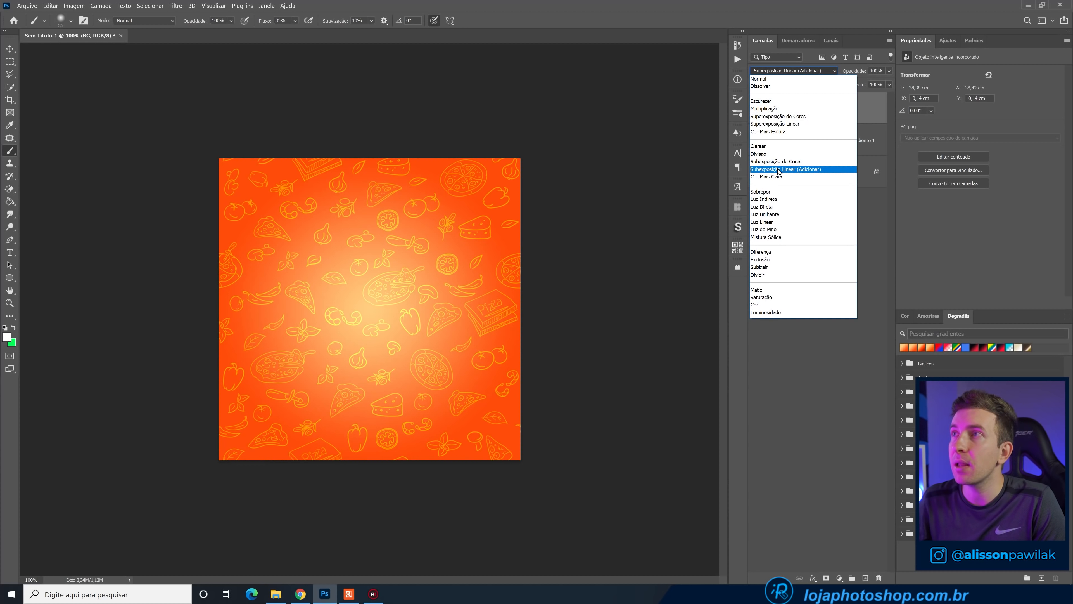
{"action": "left_click", "coordinate": [799, 162]}
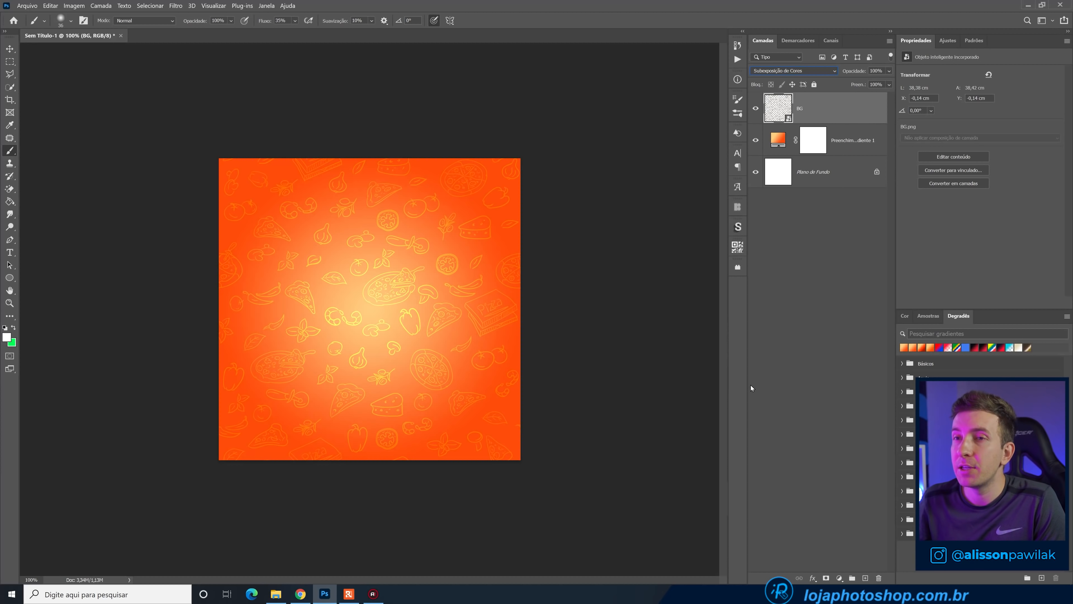
Step: Place the PIZZA PNG image in the lower half of the canvas, enlarged to about 149%, and tilt it about -3.7°
{"action": "left_click", "coordinate": [276, 594]}
{"action": "left_click", "coordinate": [683, 139]}
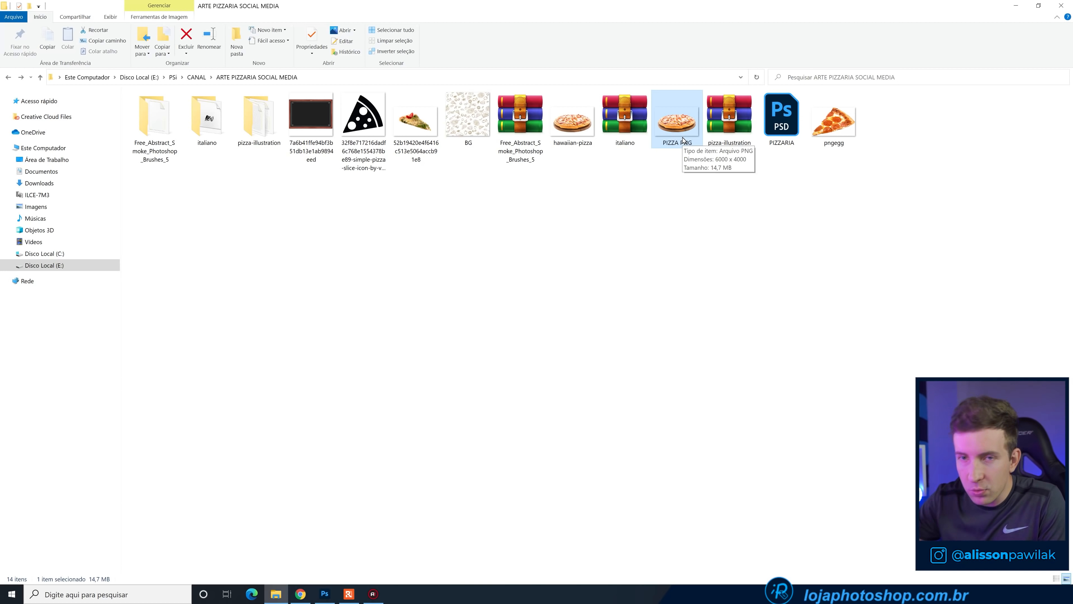
{"action": "left_click_drag", "start_coordinate": [683, 140], "coordinate": [366, 326]}
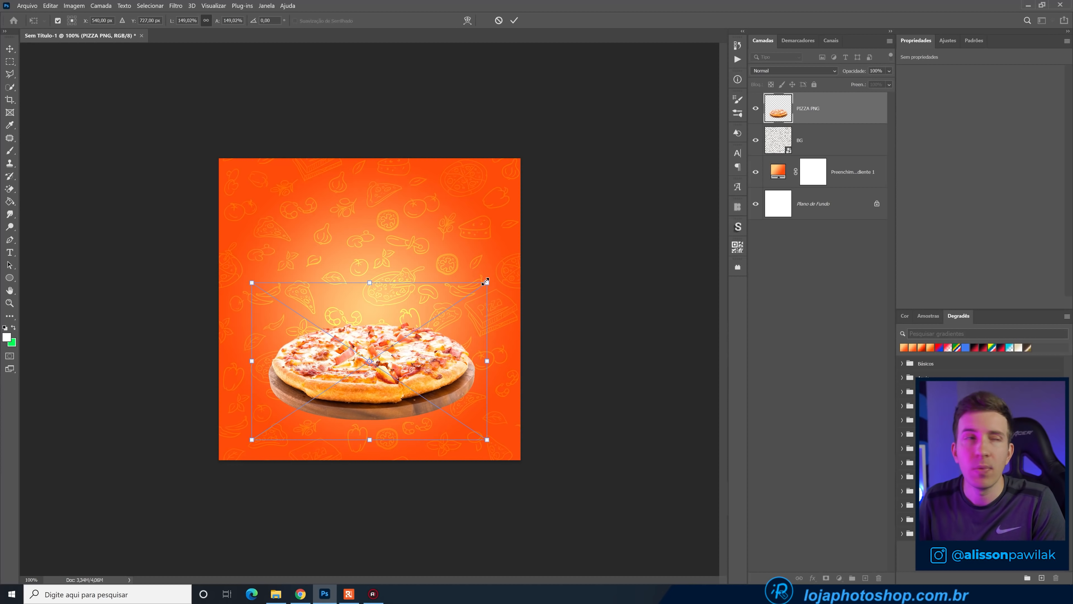
{"action": "left_click_drag", "start_coordinate": [524, 252], "coordinate": [512, 256]}
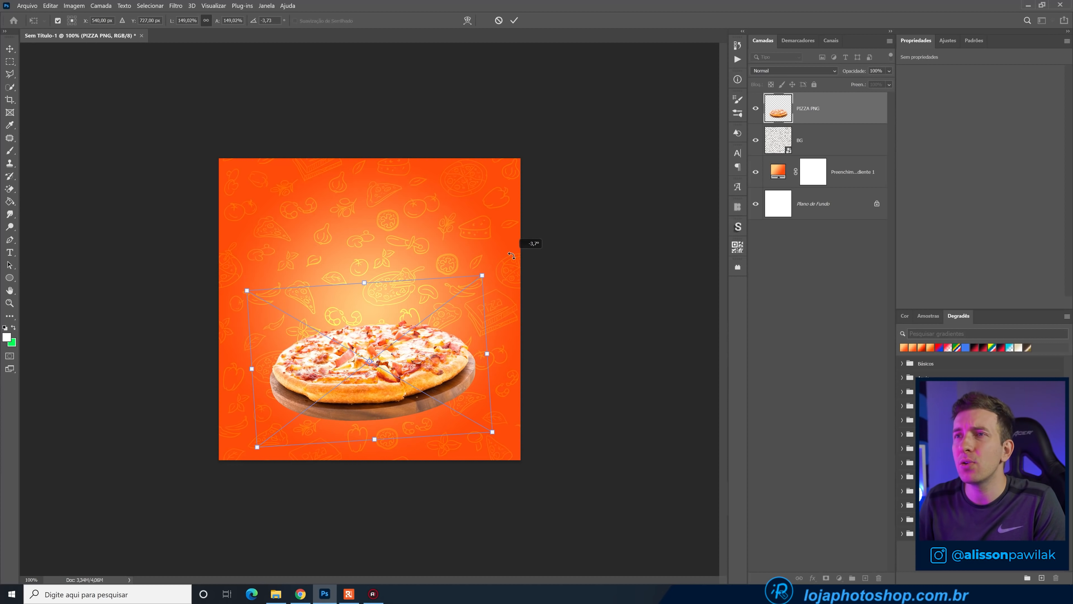